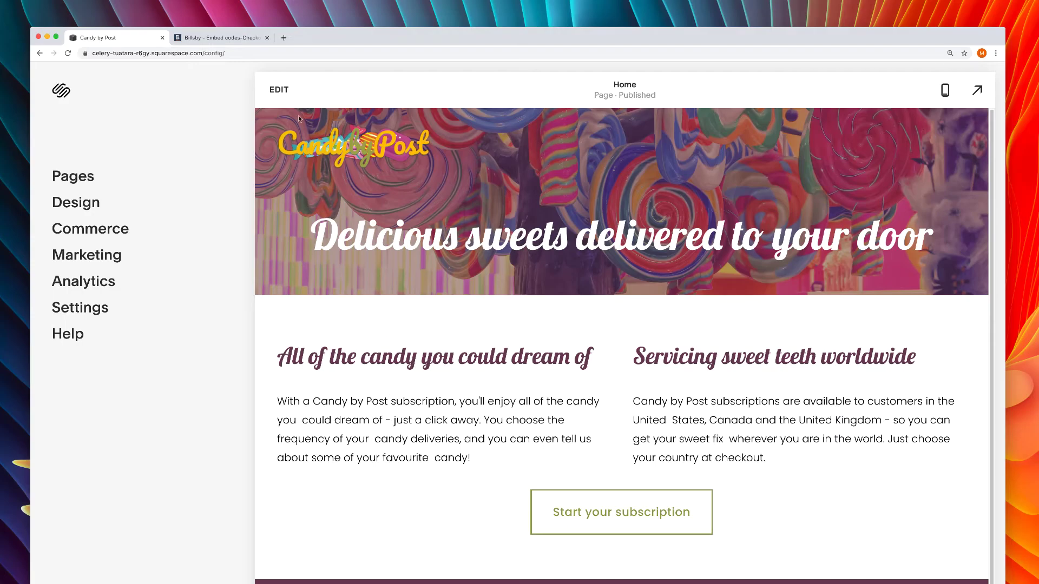
Enter page edit mode, open the subscription Code block's HTML, and bring up Billsby's embed codes
click(287, 88)
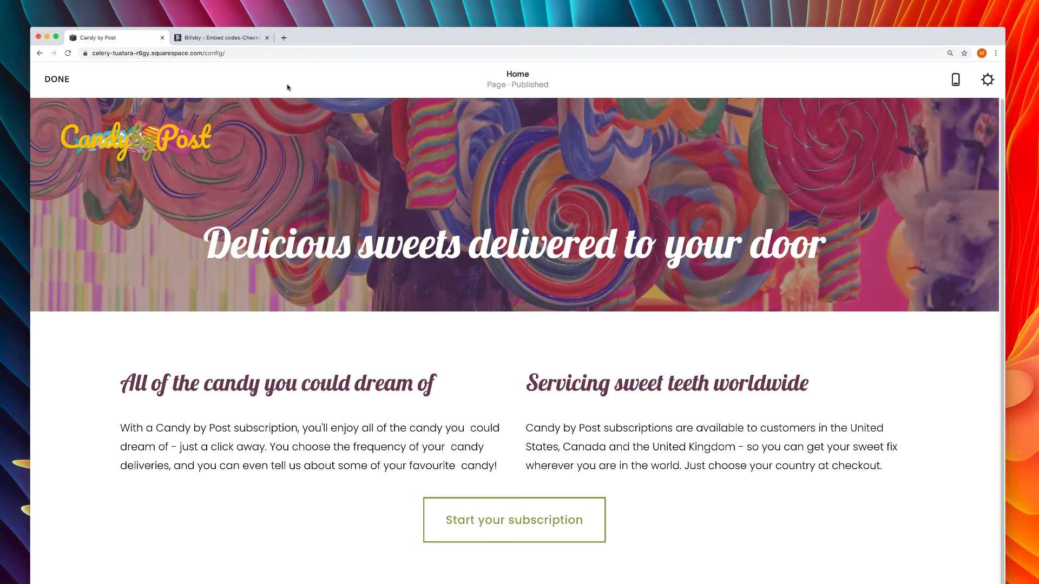
mouse_move(512, 545)
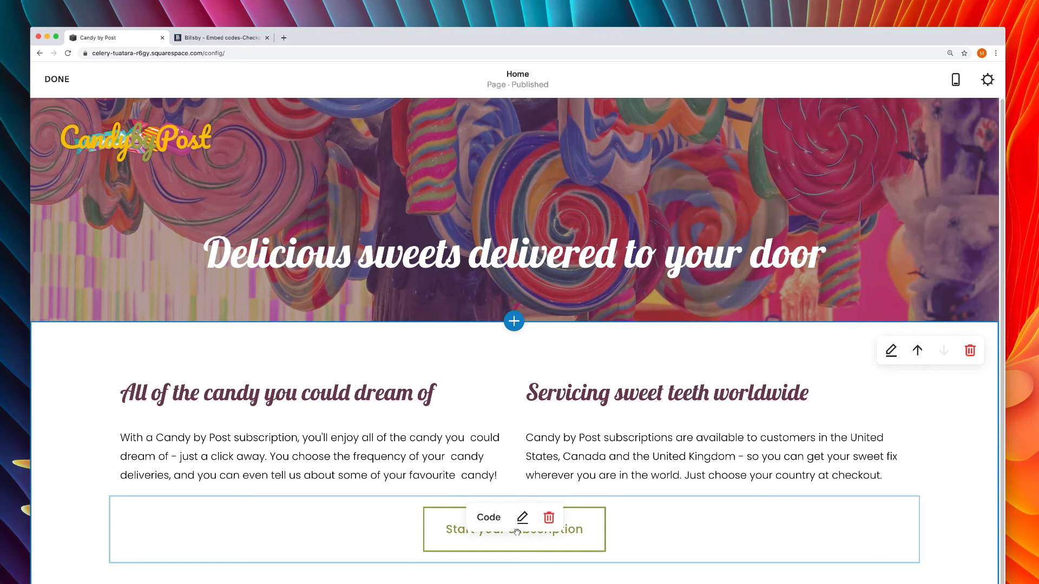
click(522, 518)
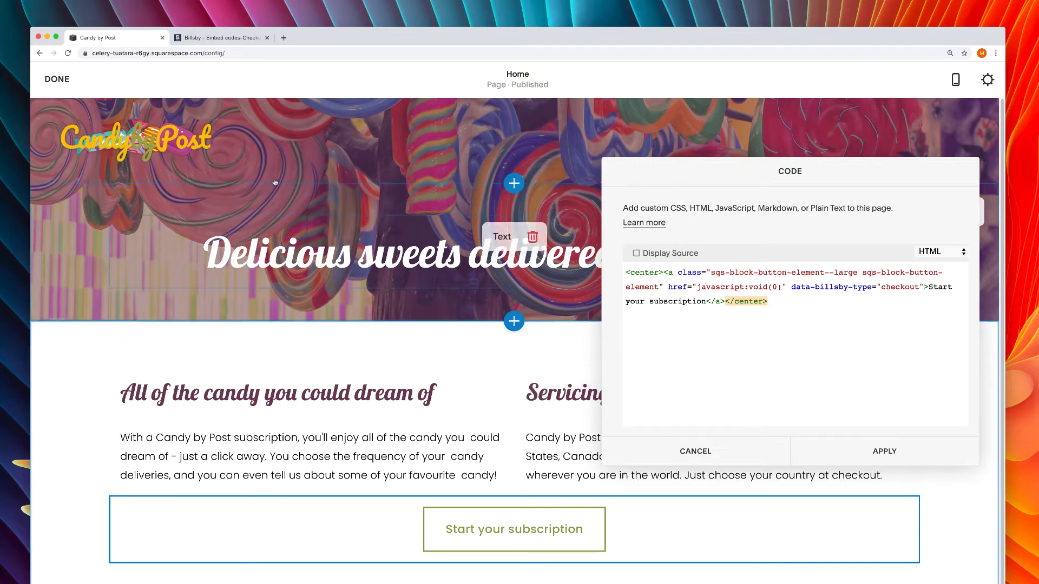
click(183, 36)
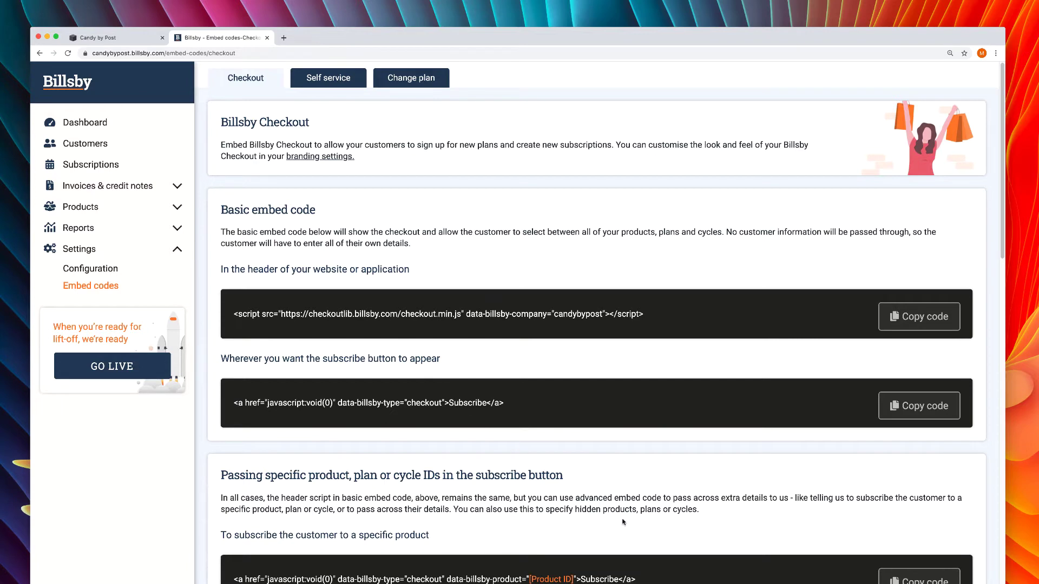
In the ID lookup, choose product United States-36-0 and copy data-billsby-product="36"
scroll(622, 521, down, 3)
scroll(623, 520, down, 8)
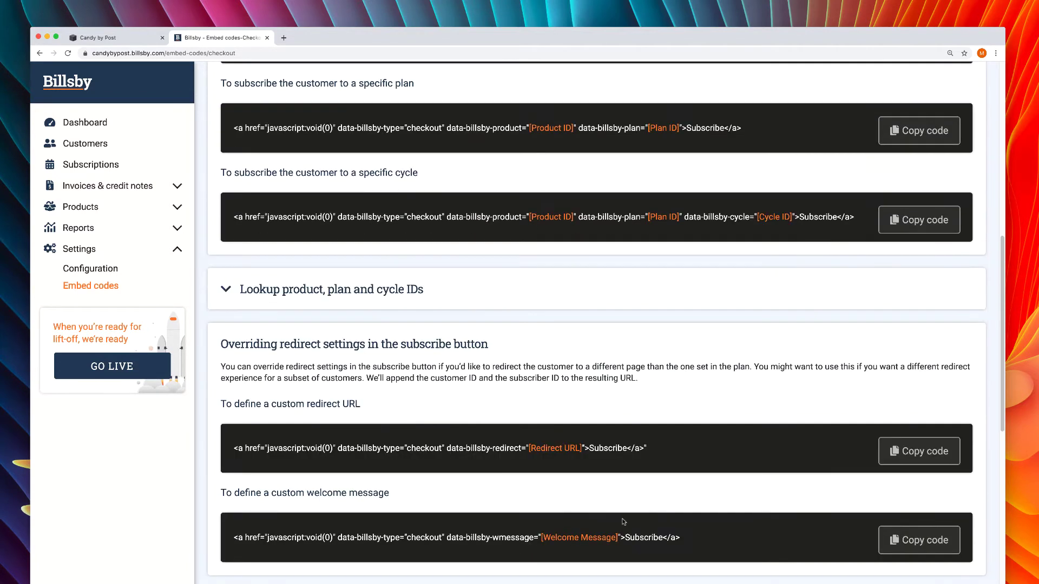
click(359, 295)
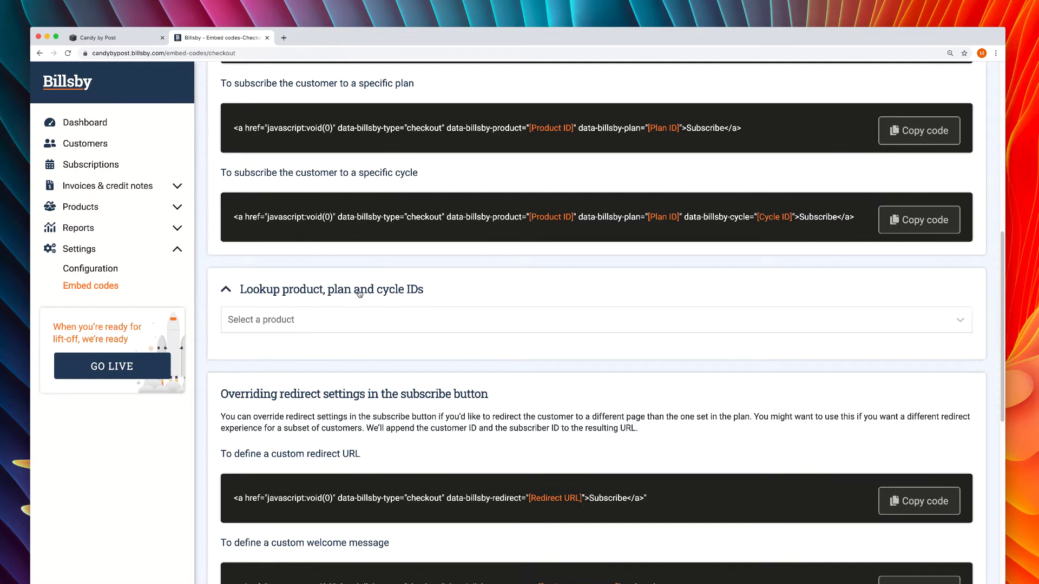
click(357, 321)
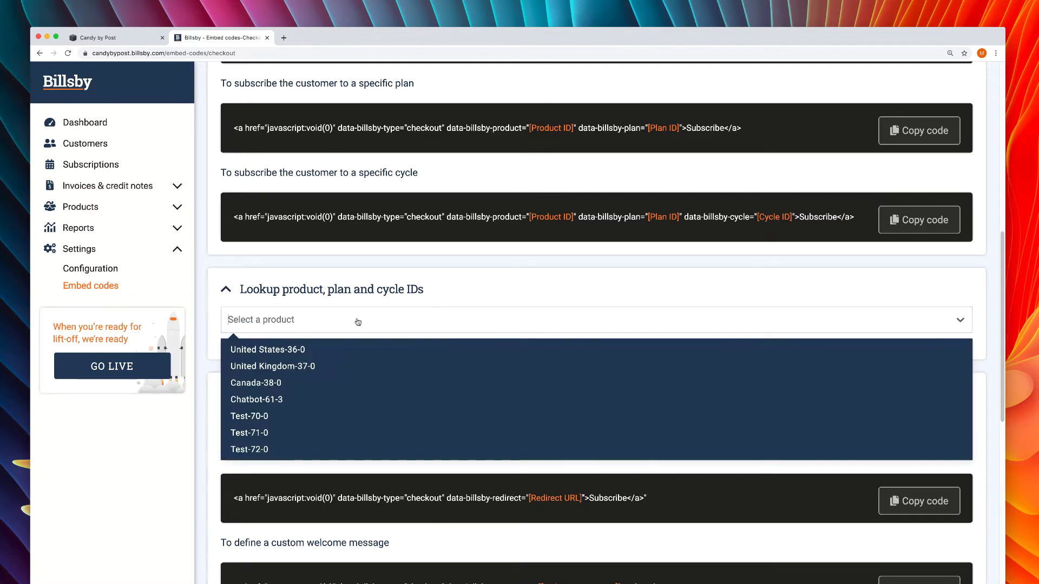
click(343, 350)
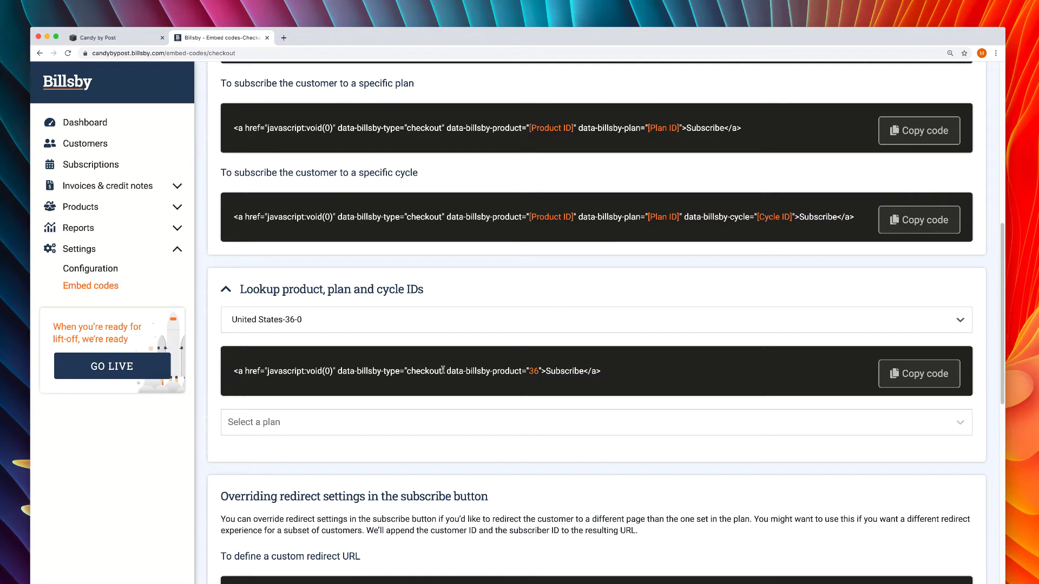
drag(446, 370, 540, 370)
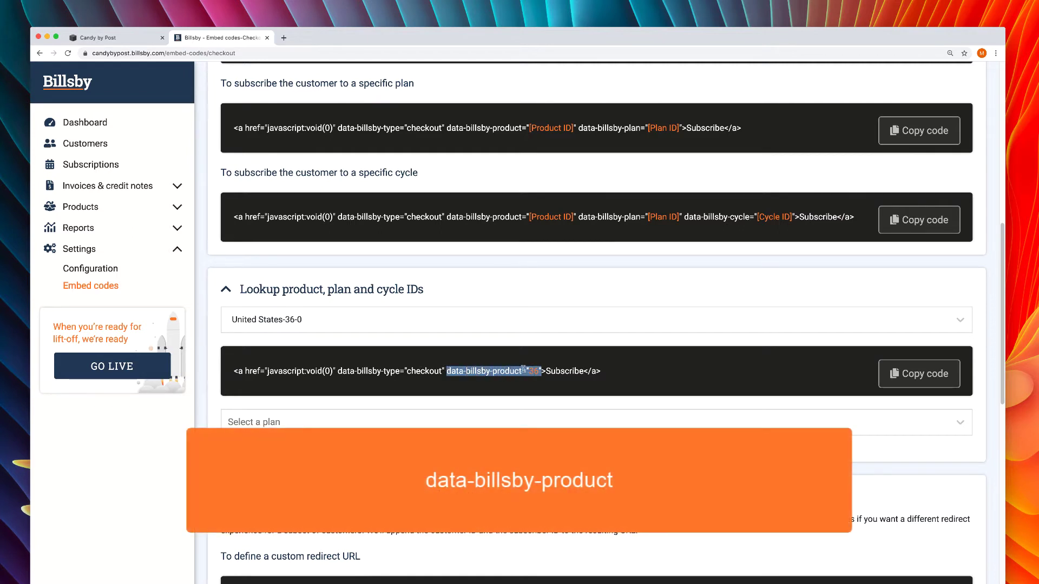
right_click(523, 369)
click(535, 386)
Paste data-billsby-product="36" into the button code before '>Start' and apply the change
click(112, 38)
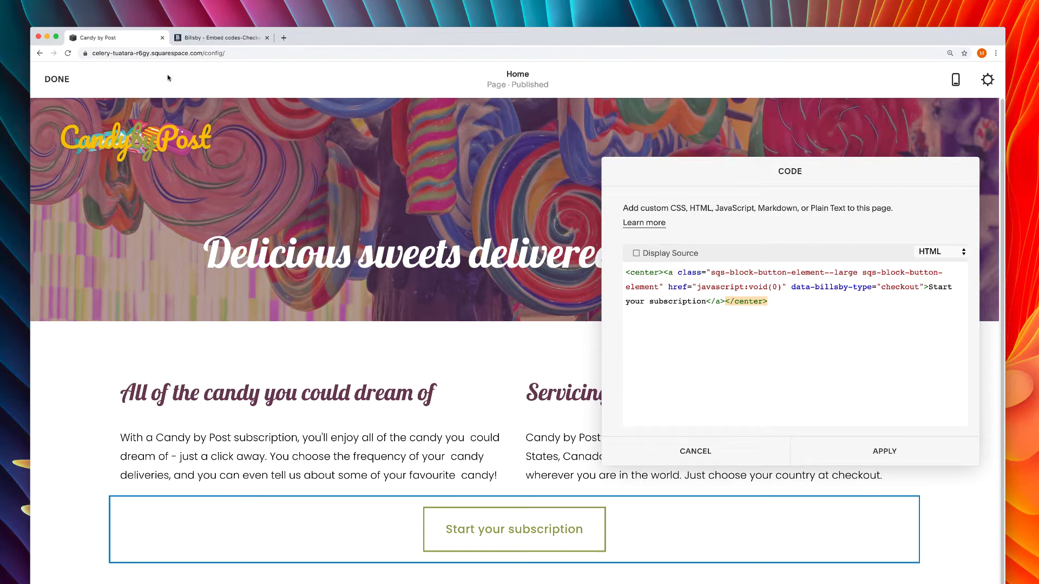
click(924, 287)
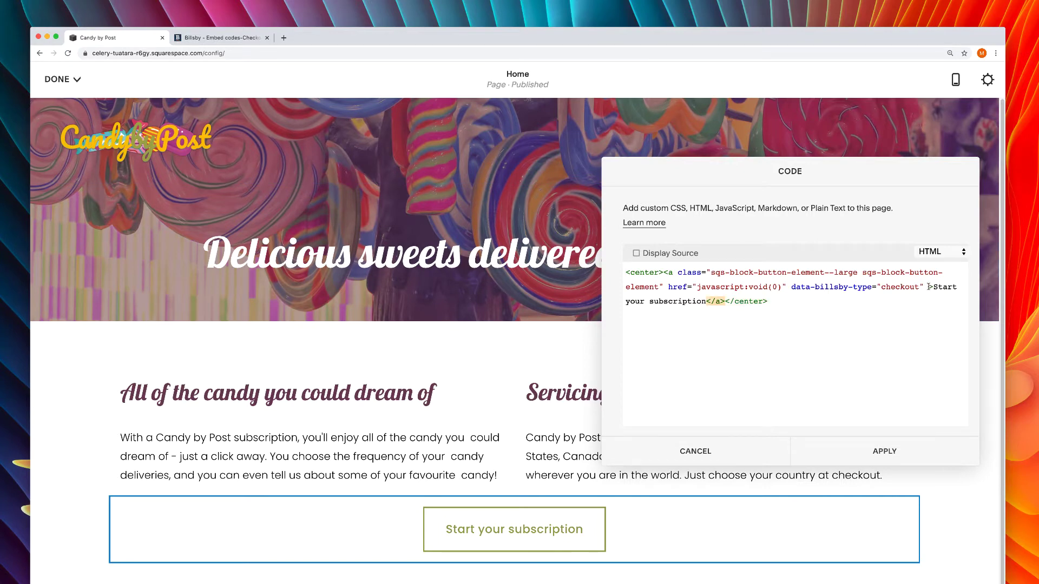
right_click(928, 287)
click(947, 342)
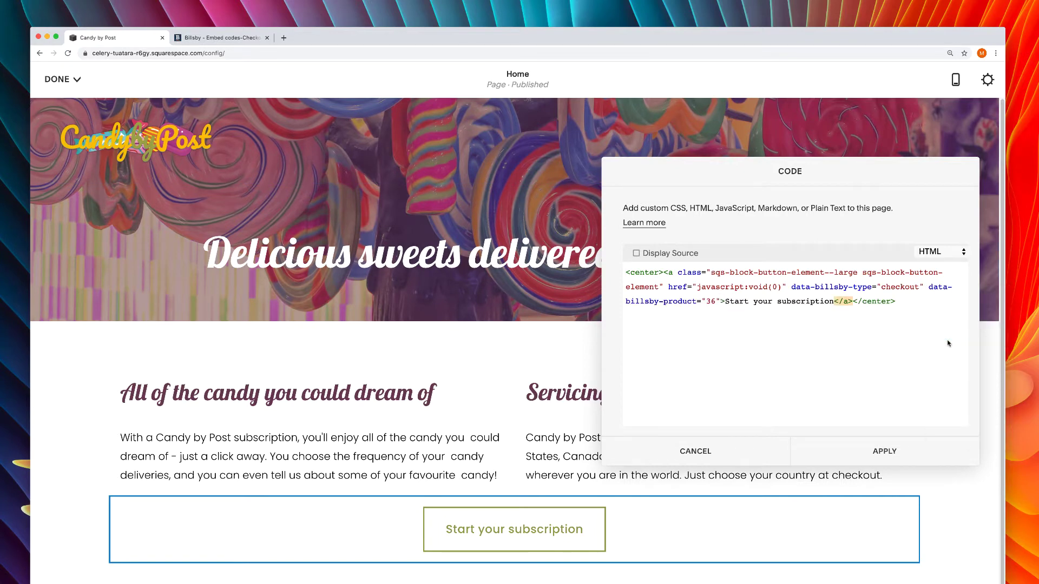
click(857, 456)
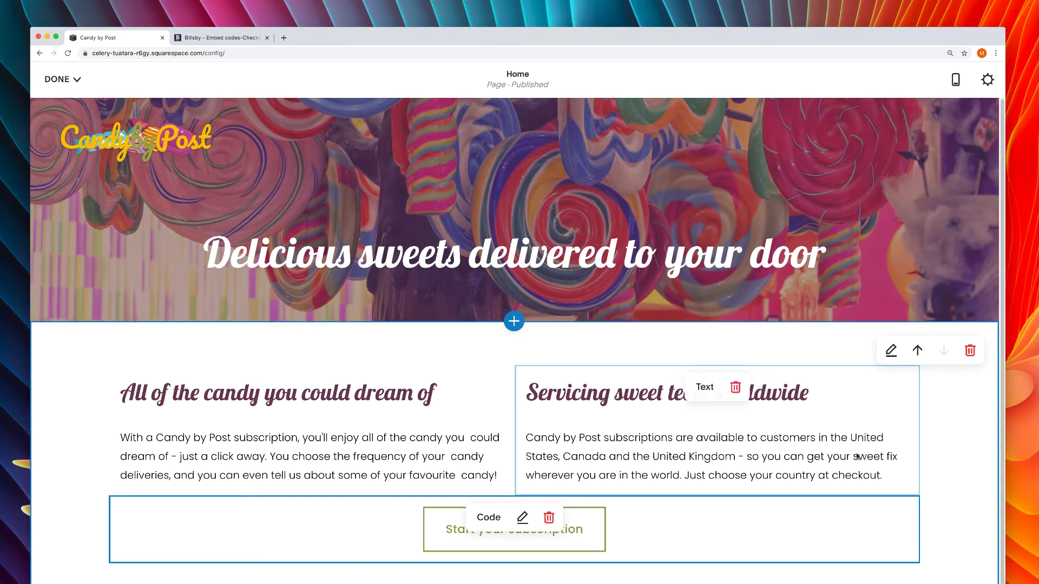
Save the page and test the Start your subscription button's checkout
click(57, 79)
click(67, 108)
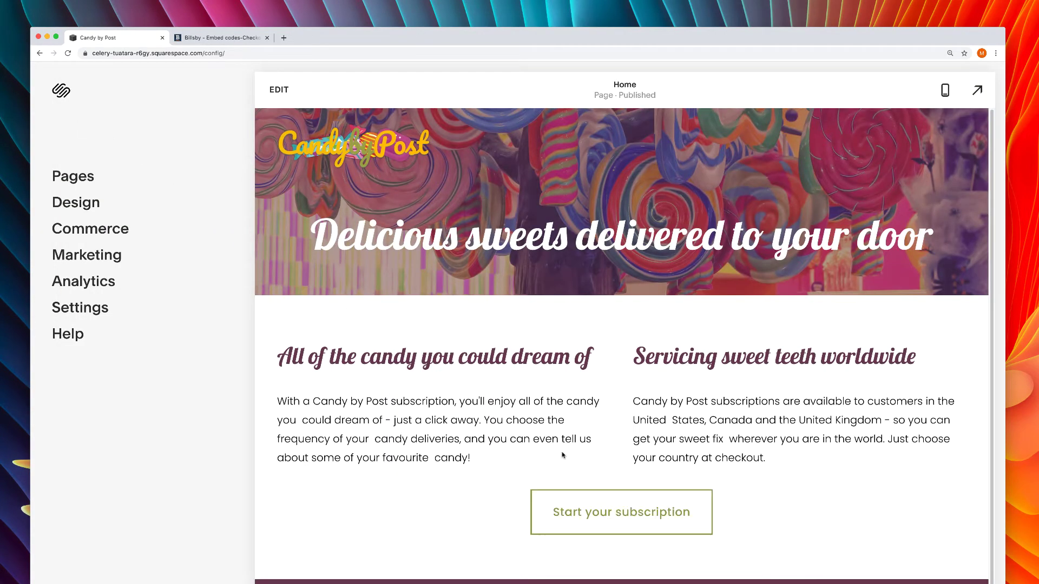
click(637, 504)
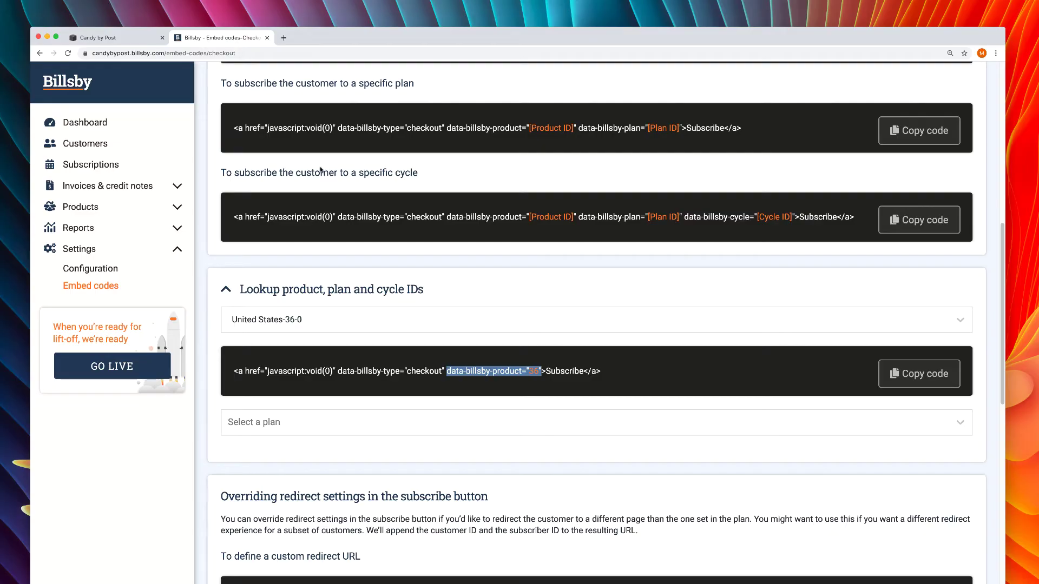
Choose plan Two boxes per month-61-Public and copy data-billsby-plan="61"
click(377, 422)
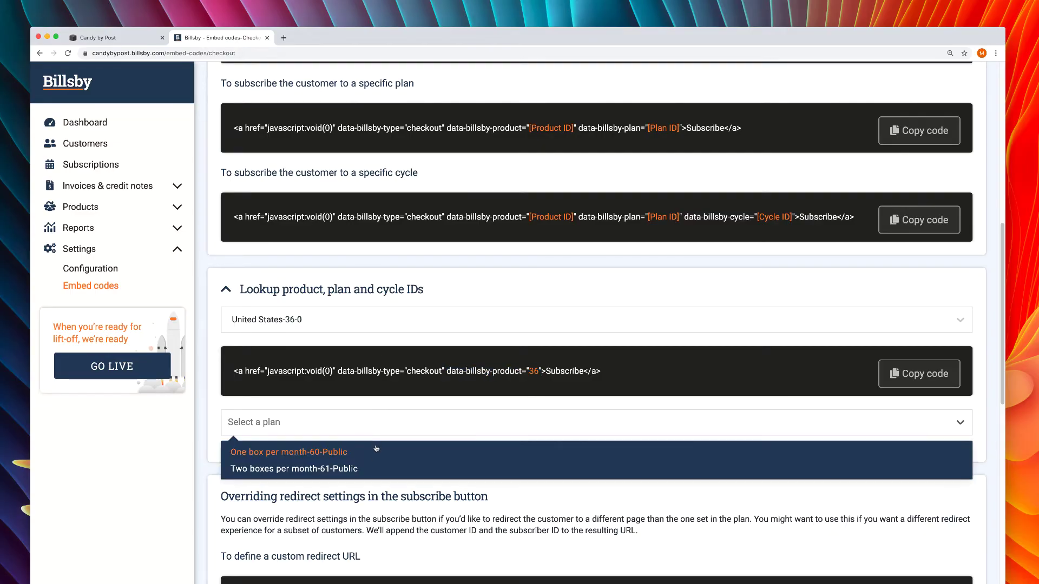
click(371, 468)
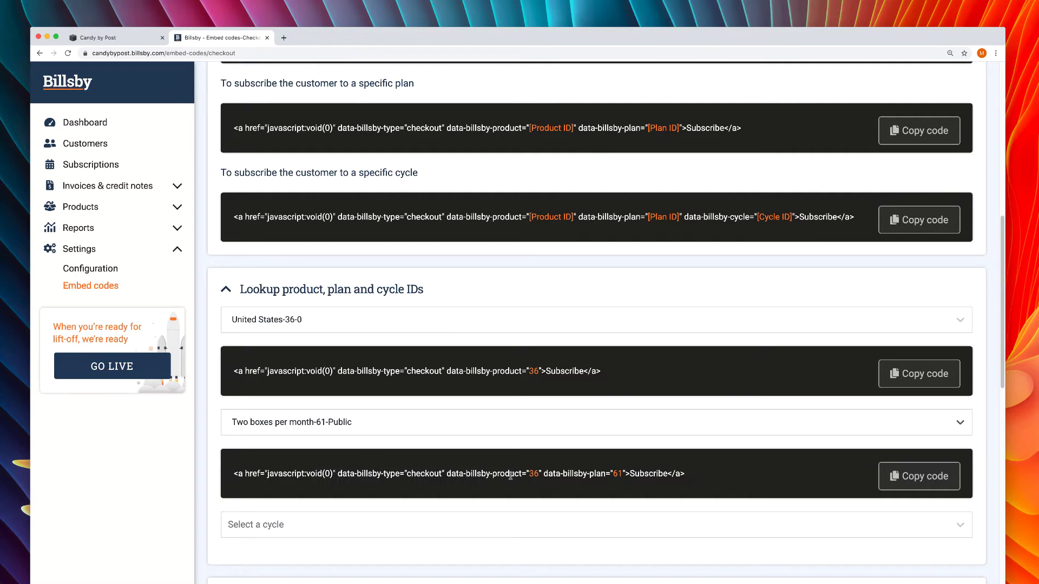
drag(543, 474, 615, 474)
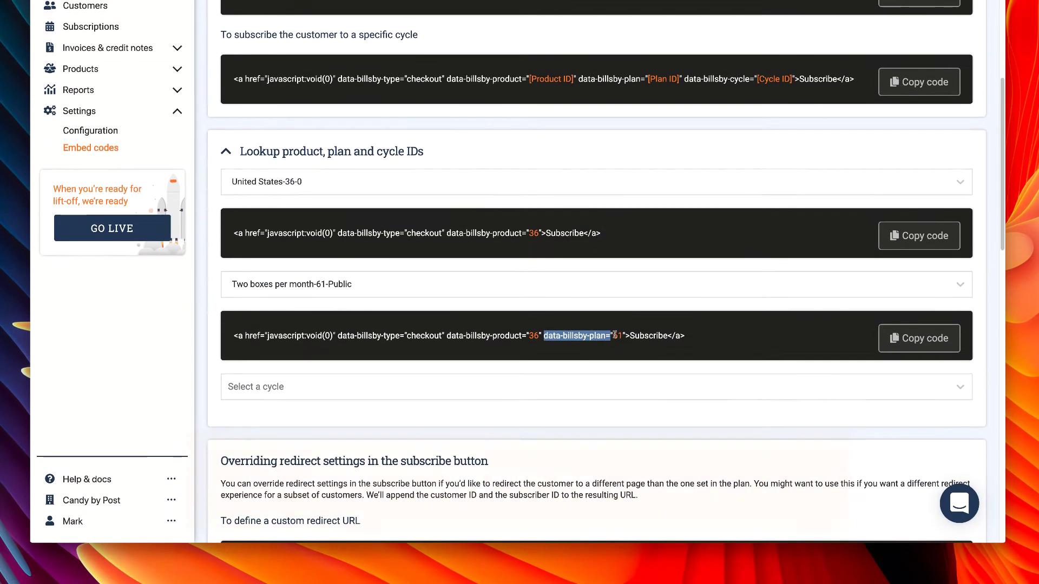
drag(615, 335, 626, 334)
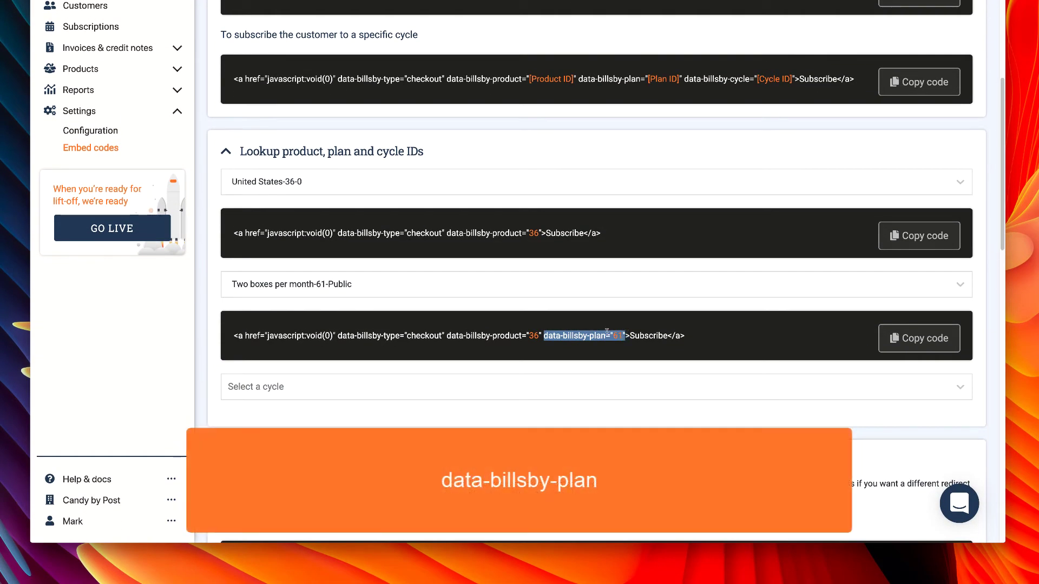
right_click(607, 332)
click(622, 359)
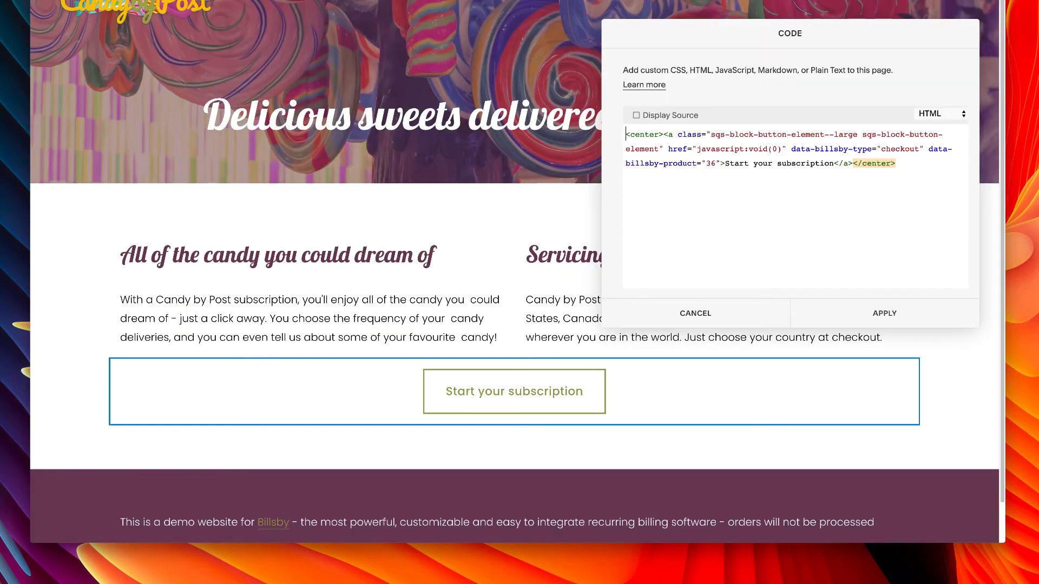
Paste data-billsby-plan="61" after the product attribute and apply the code change
click(721, 163)
right_click(725, 163)
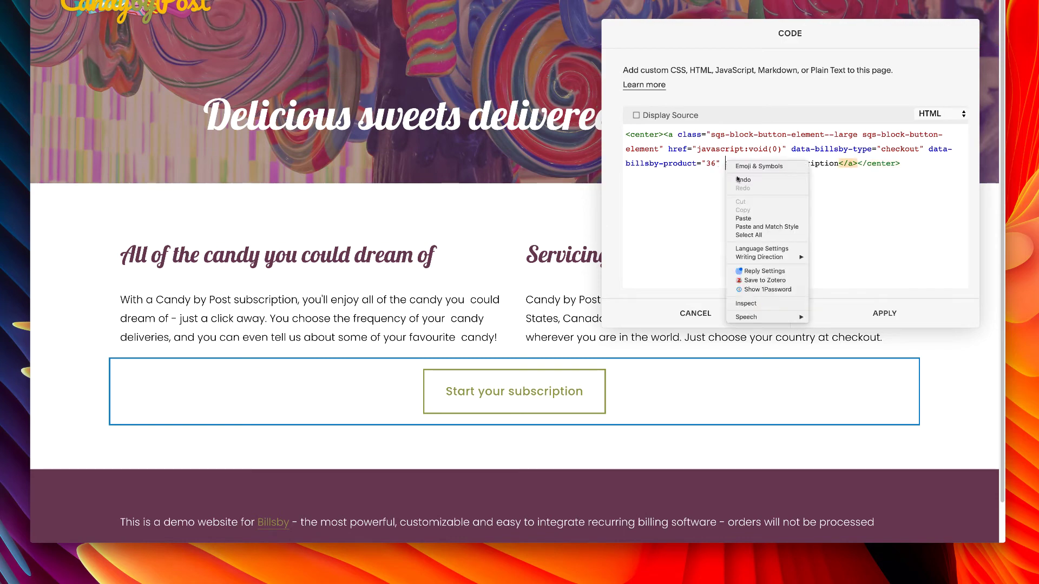
click(750, 218)
click(231, 130)
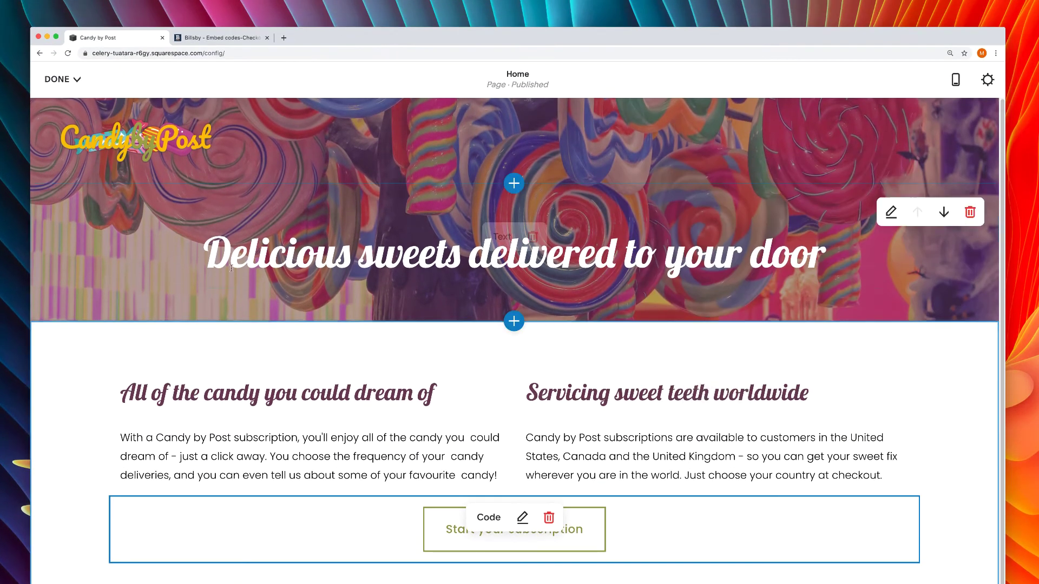
Save the page and check the checkout offers $25 per month or $250 per year
click(57, 79)
click(58, 102)
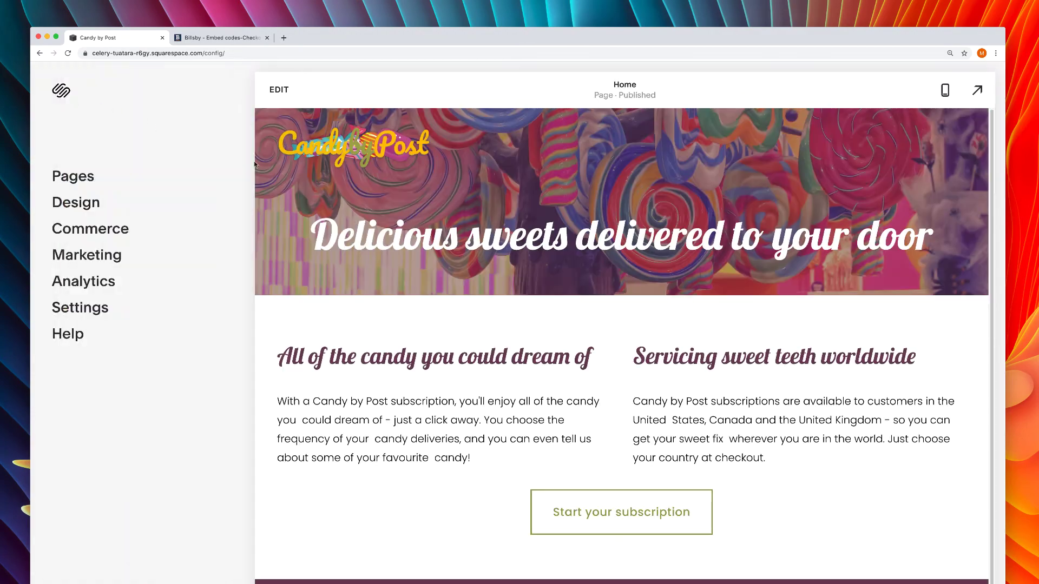
click(589, 498)
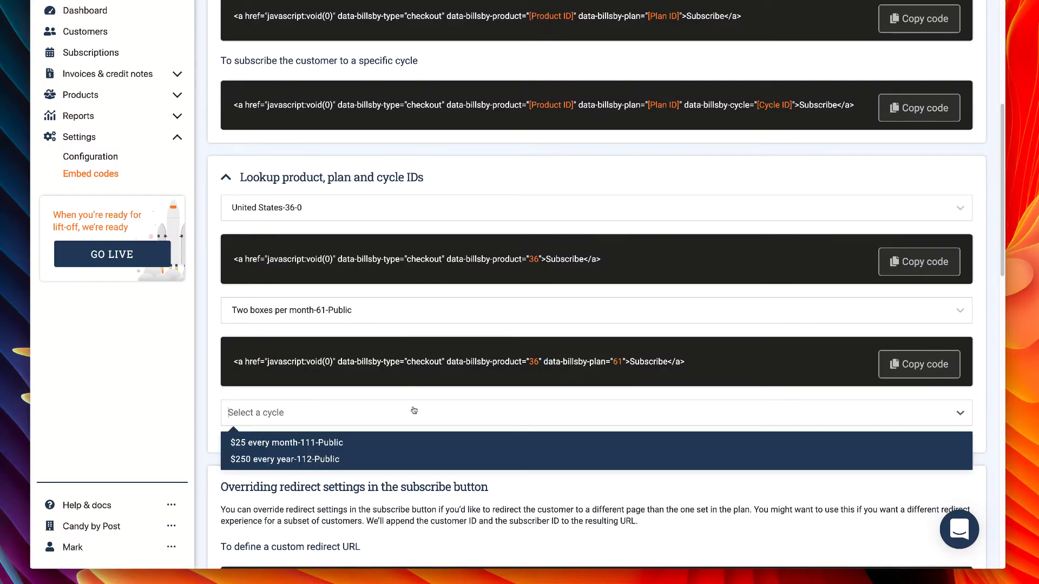
Choose the $250 every year-112-Public cycle and select data-billsby-cycle="112"
click(372, 459)
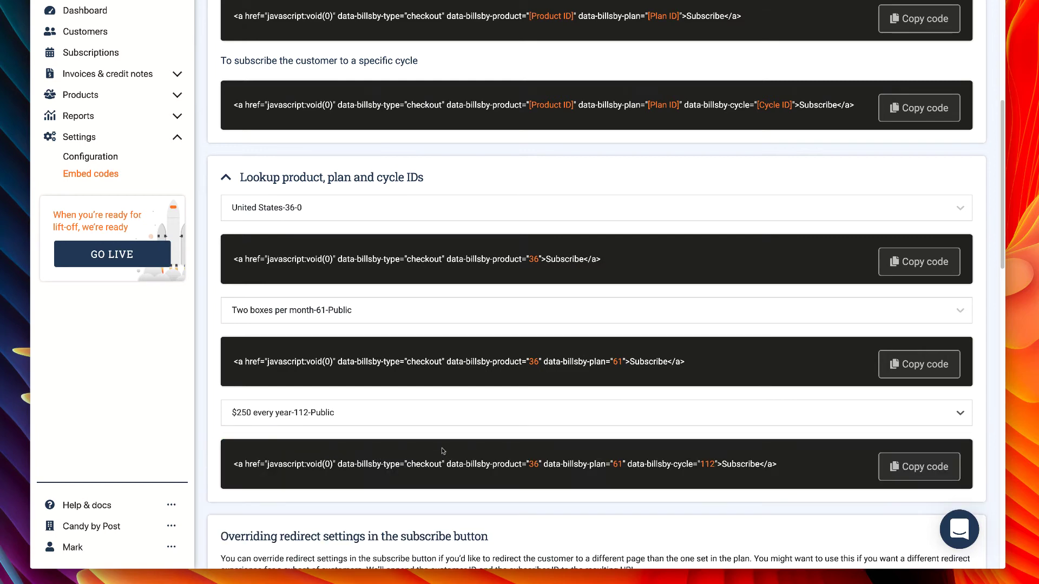
drag(628, 464, 716, 464)
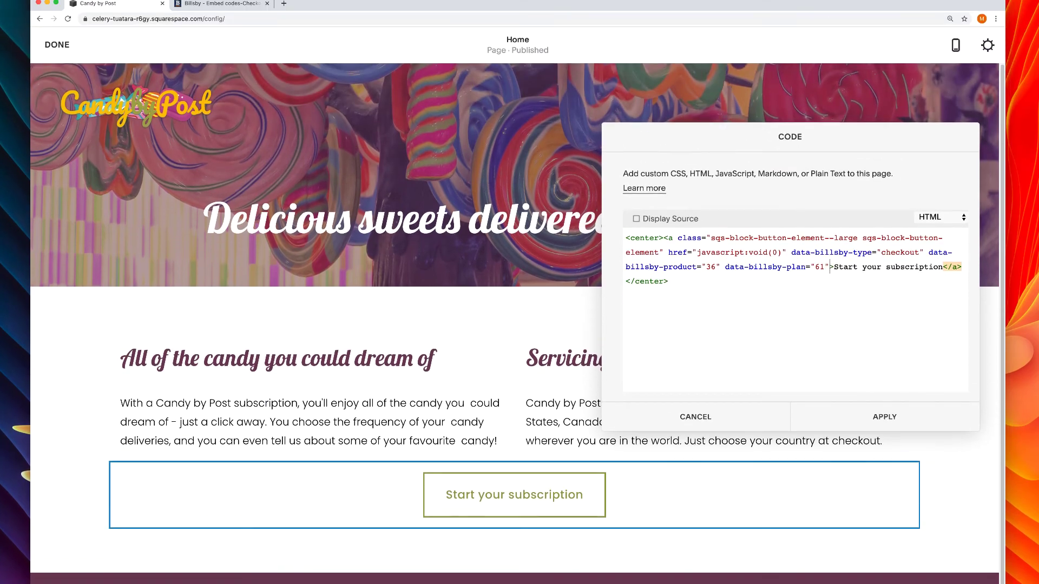
Paste data-billsby-cycle="112" after the plan attribute, apply, save, and test checkout opens at Personal details
click(831, 147)
right_click(833, 148)
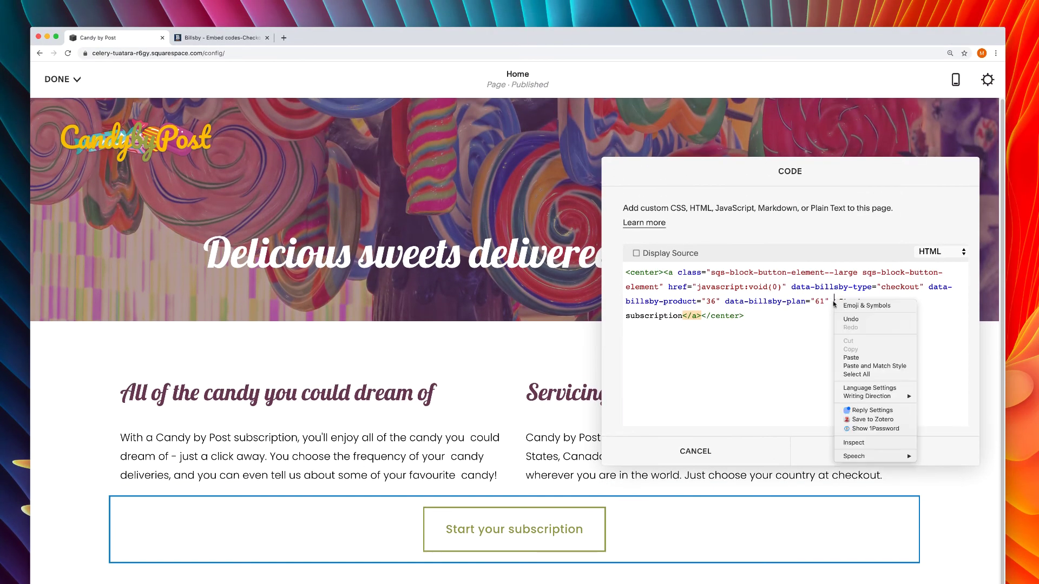
click(850, 357)
click(860, 452)
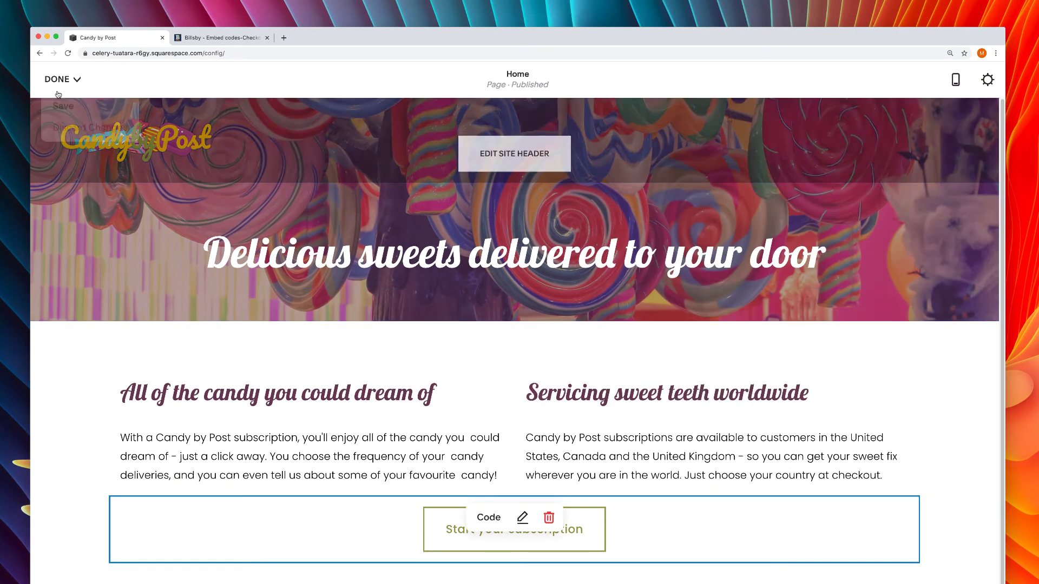
click(62, 106)
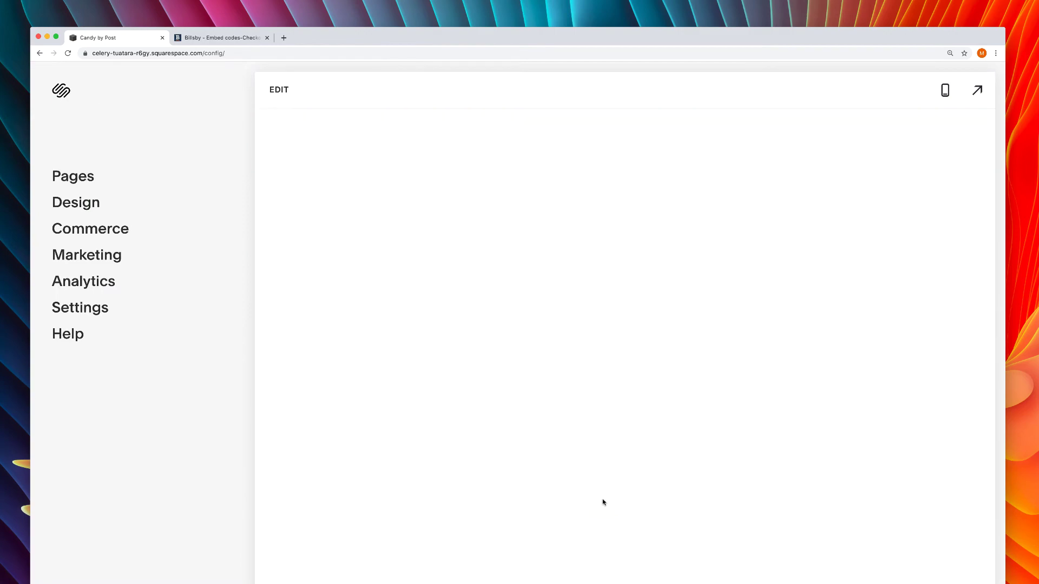
click(603, 502)
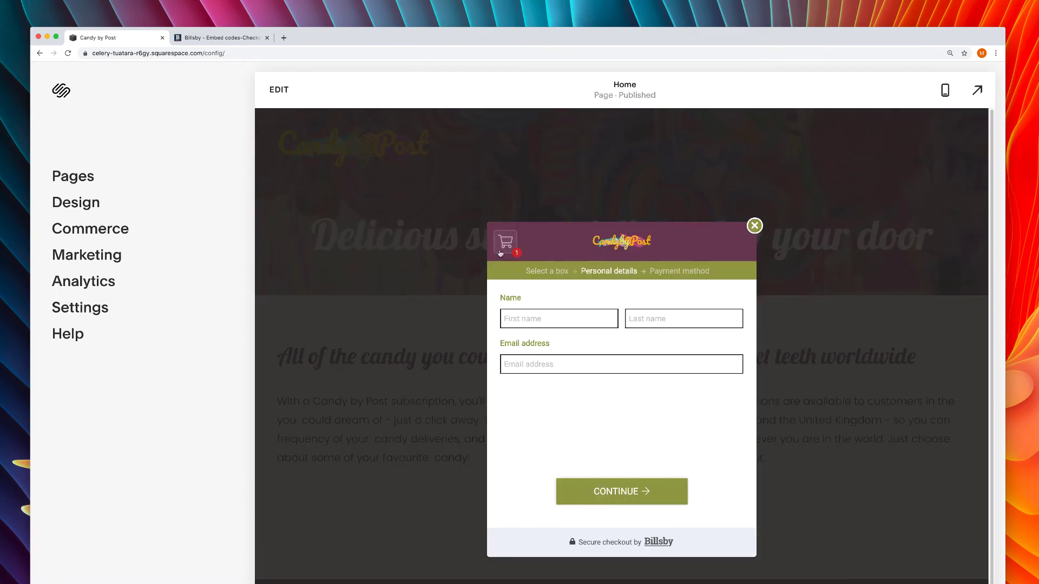